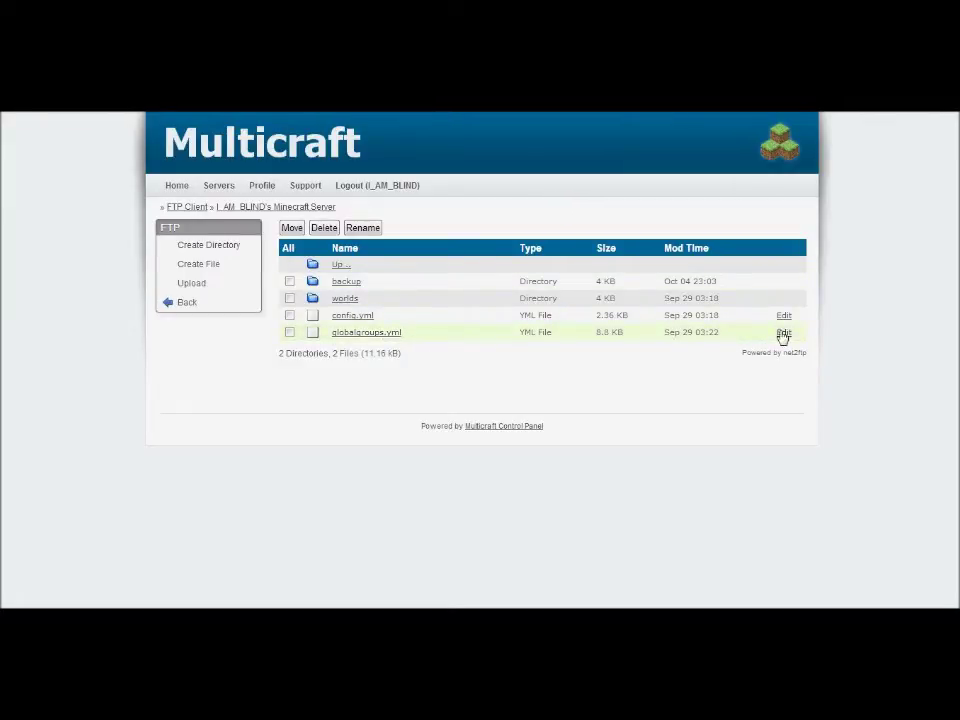
# Step: Open the groups.yml file in GroupManager's worlds/world folder for editing
pyautogui.click(345, 299)
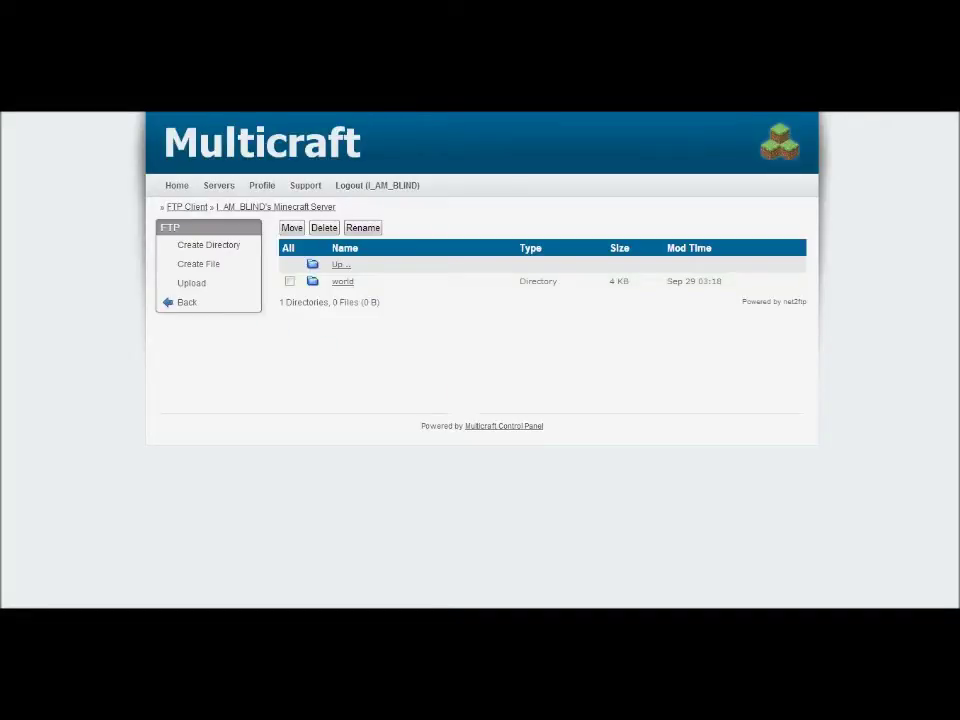
pyautogui.click(342, 281)
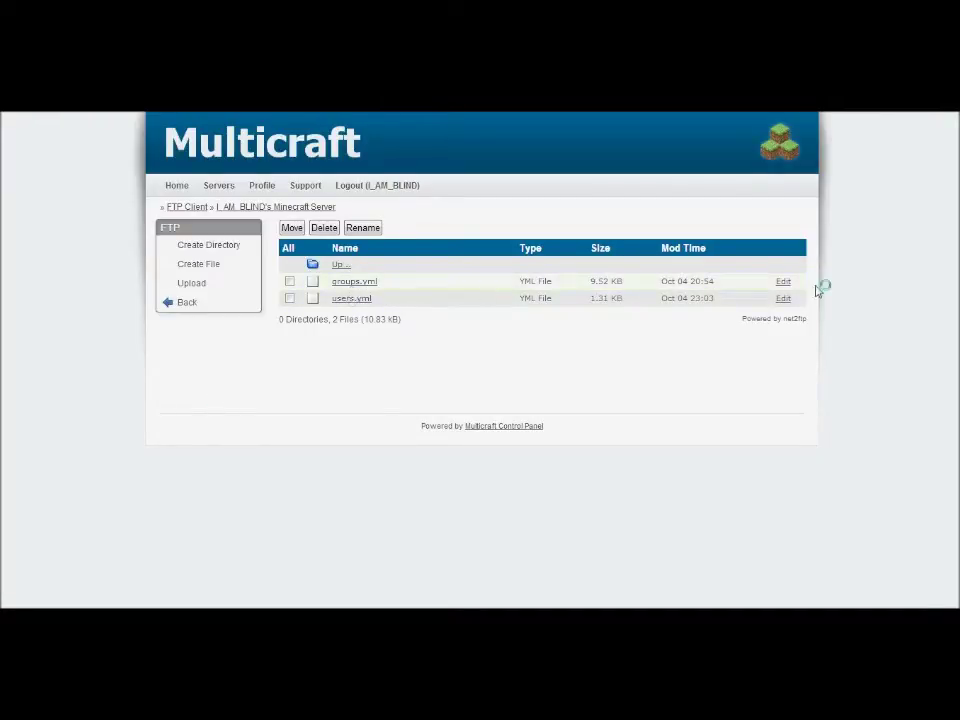
pyautogui.click(784, 283)
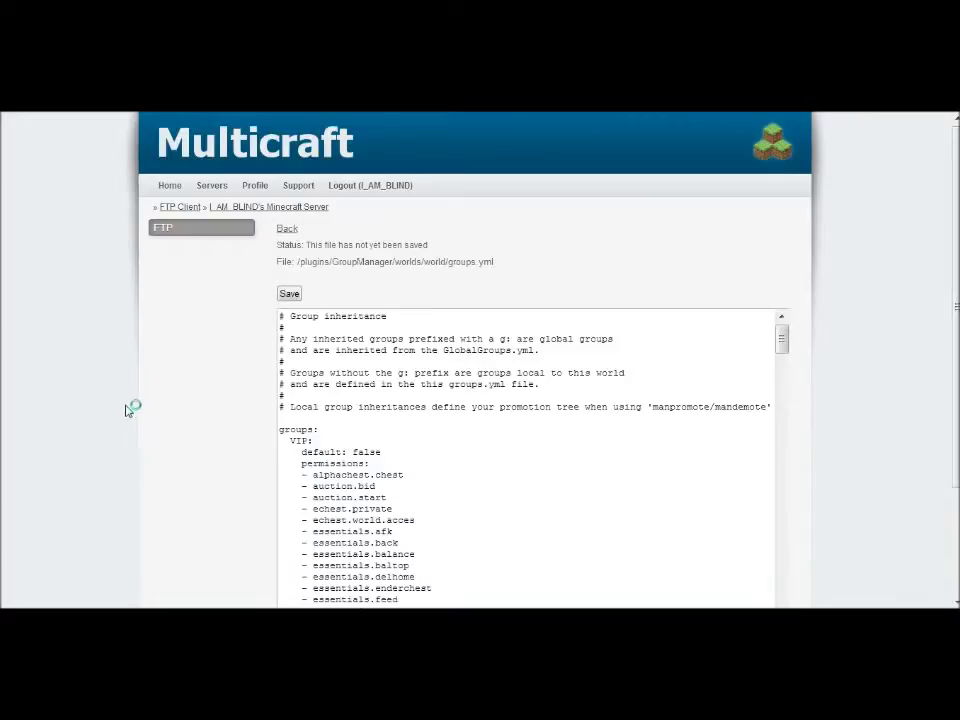
pyautogui.scroll(-2, 926, 328)
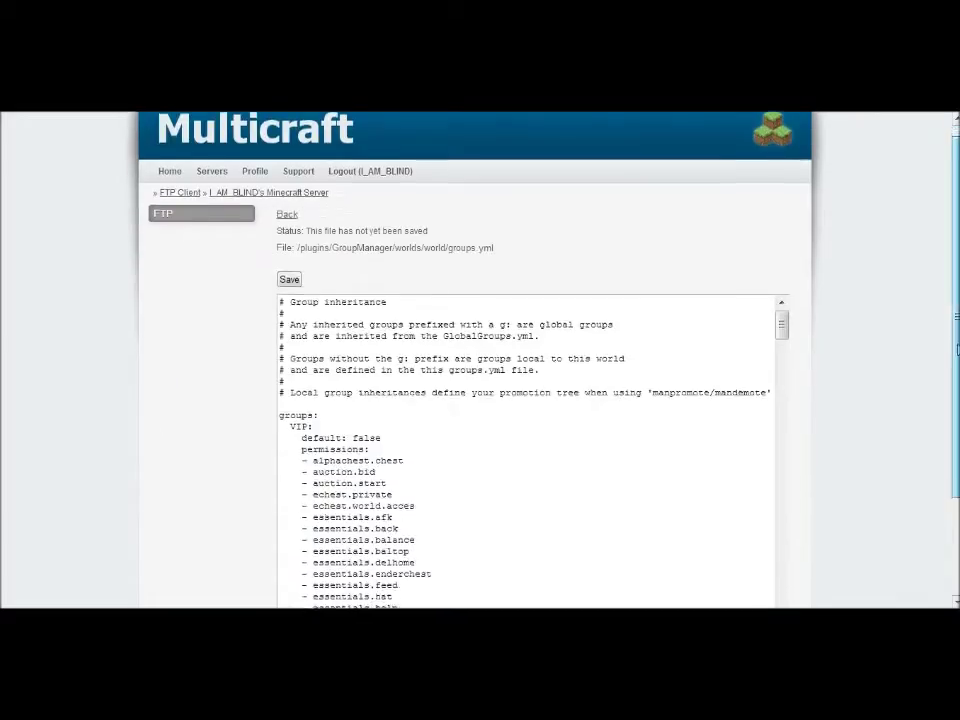
pyautogui.scroll(-2, 926, 328)
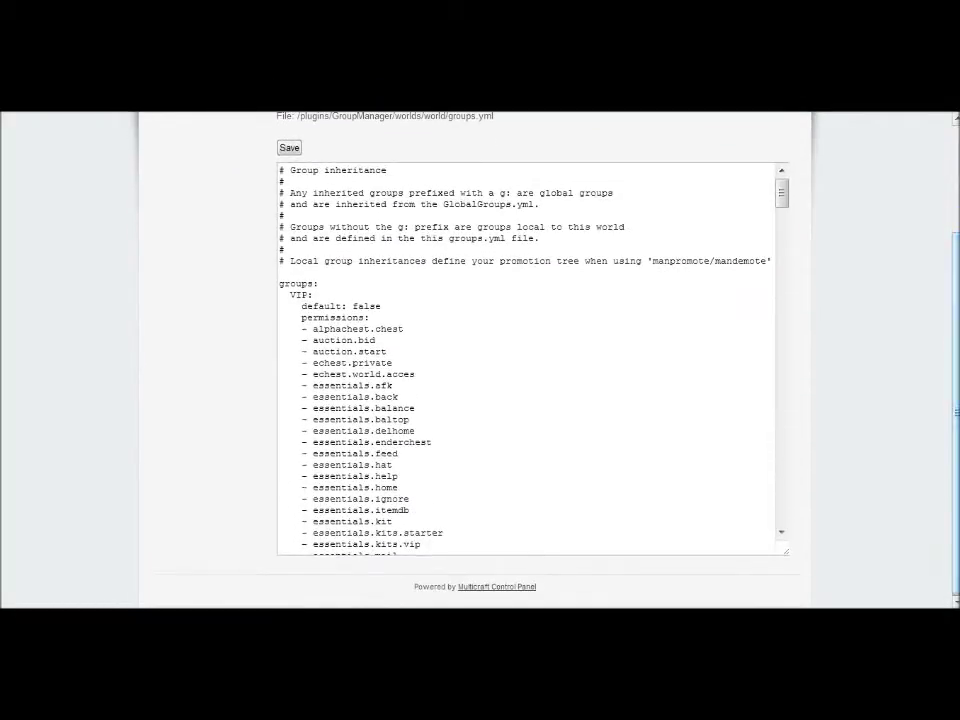
# Step: Examine the Knight group's name, its default setting and the indentation of those lines in groups.yml
pyautogui.moveTo(781, 198); pyautogui.dragTo(756, 350)
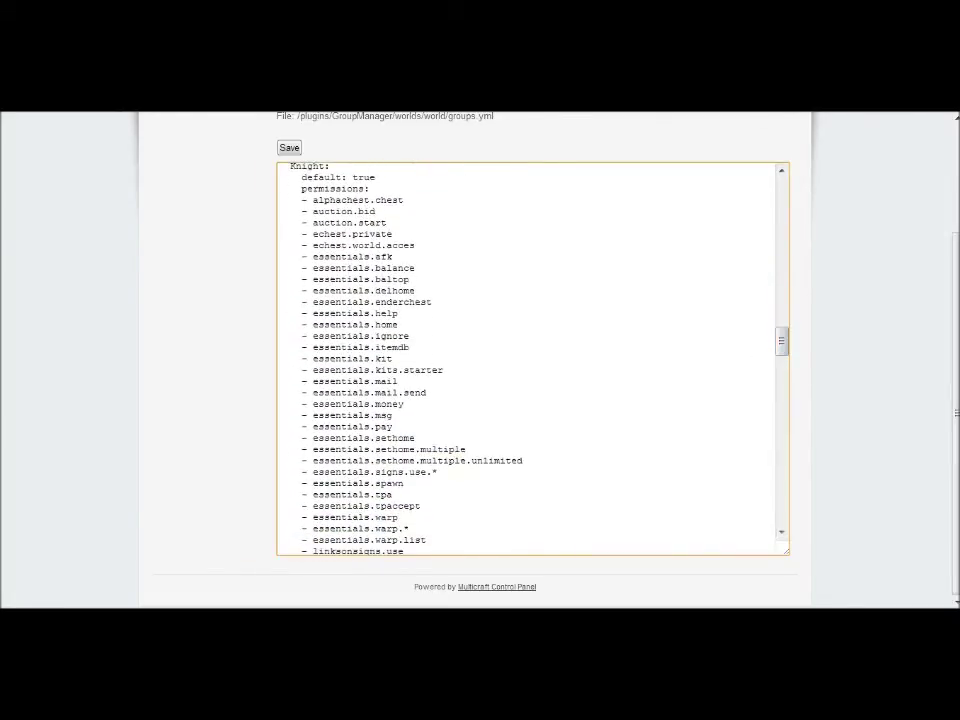
pyautogui.scroll(1, 526, 358)
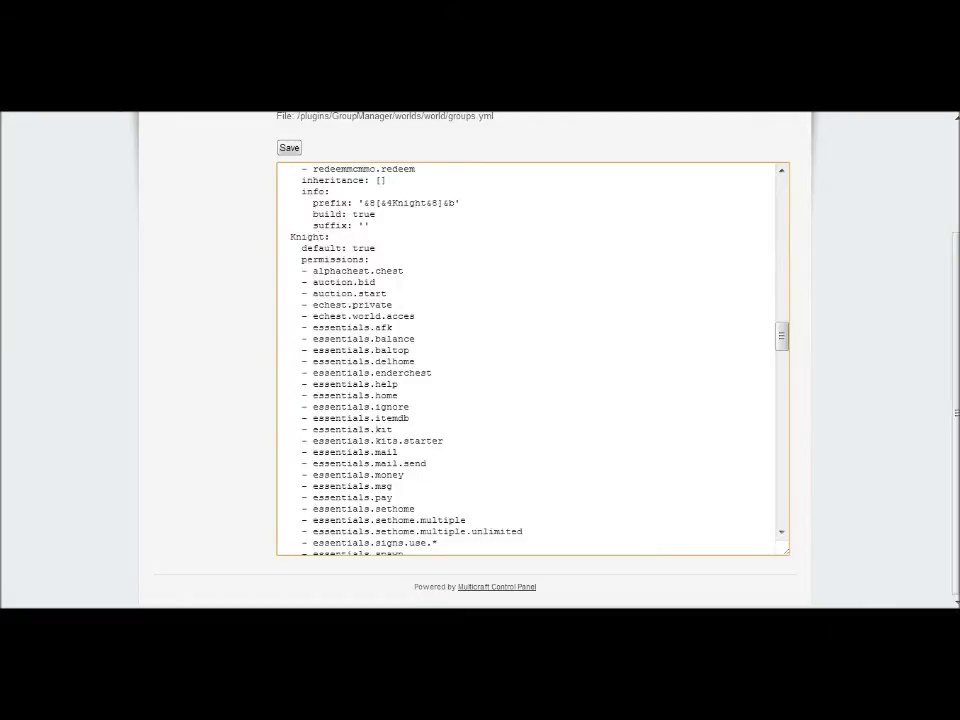
pyautogui.moveTo(291, 236); pyautogui.dragTo(324, 237)
pyautogui.click(331, 237)
pyautogui.moveTo(286, 248); pyautogui.dragTo(280, 248)
pyautogui.press('Right')
pyautogui.press('Left')
pyautogui.press('Up')
pyautogui.press('Down')
pyautogui.press('Right')
pyautogui.press('Right')
pyautogui.press('Right')
pyautogui.press('Right')
pyautogui.press('Right')
pyautogui.press('Right')
pyautogui.press('Right')
pyautogui.press('Right')
pyautogui.press('Right')
pyautogui.hotkey('shift', 'Left')
pyautogui.hotkey('shift', 'Left')
pyautogui.press('Right')
pyautogui.press('End')
# Step: Review the Knight group's permissions list, from alphachest.chest to redeemmcmmo.redeem, and the inheritance line below it
pyautogui.click(370, 259)
pyautogui.press('Right')
pyautogui.press('Right')
pyautogui.moveTo(313, 271); pyautogui.dragTo(403, 271)
pyautogui.click(388, 294)
pyautogui.click(386, 293)
pyautogui.scroll(-2, 532, 358)
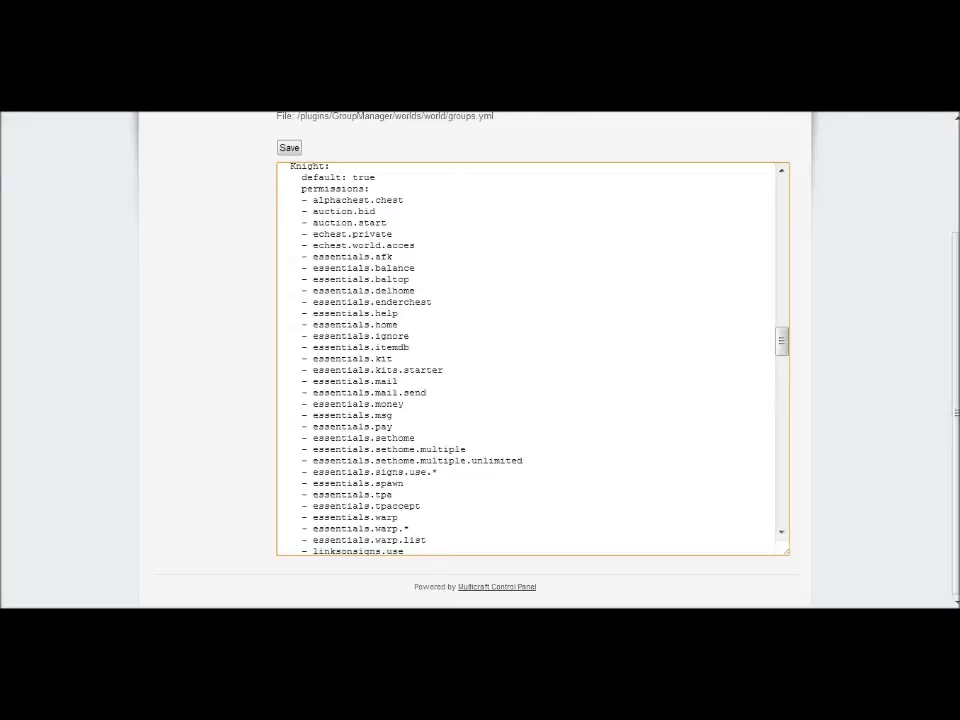
pyautogui.moveTo(280, 381); pyautogui.dragTo(398, 382)
pyautogui.click(399, 314)
pyautogui.scroll(-2, 532, 358)
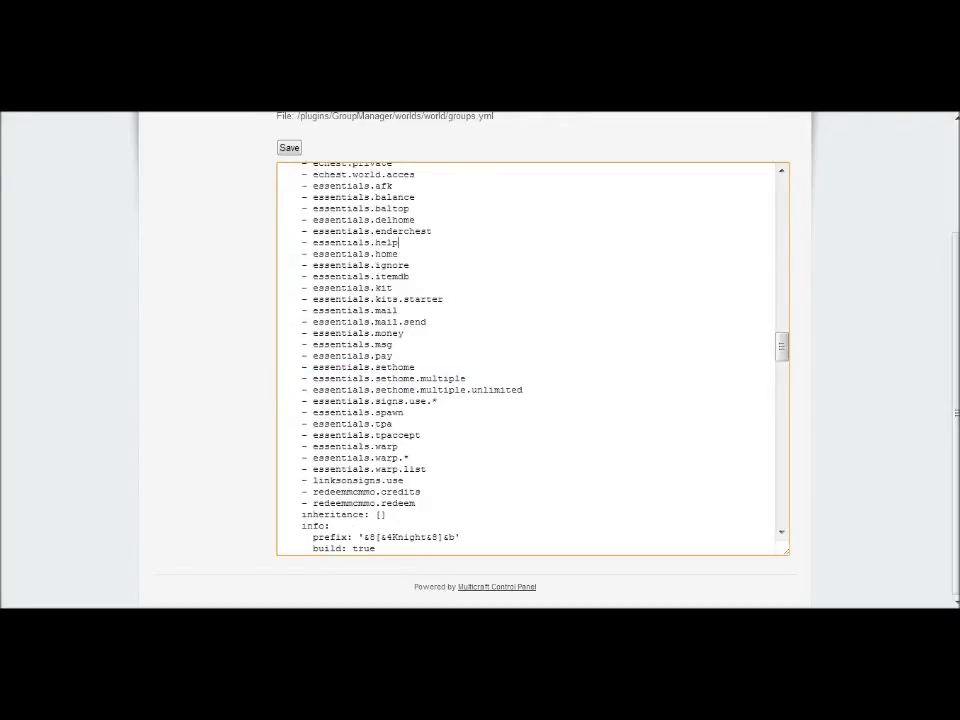
pyautogui.scroll(2, 532, 358)
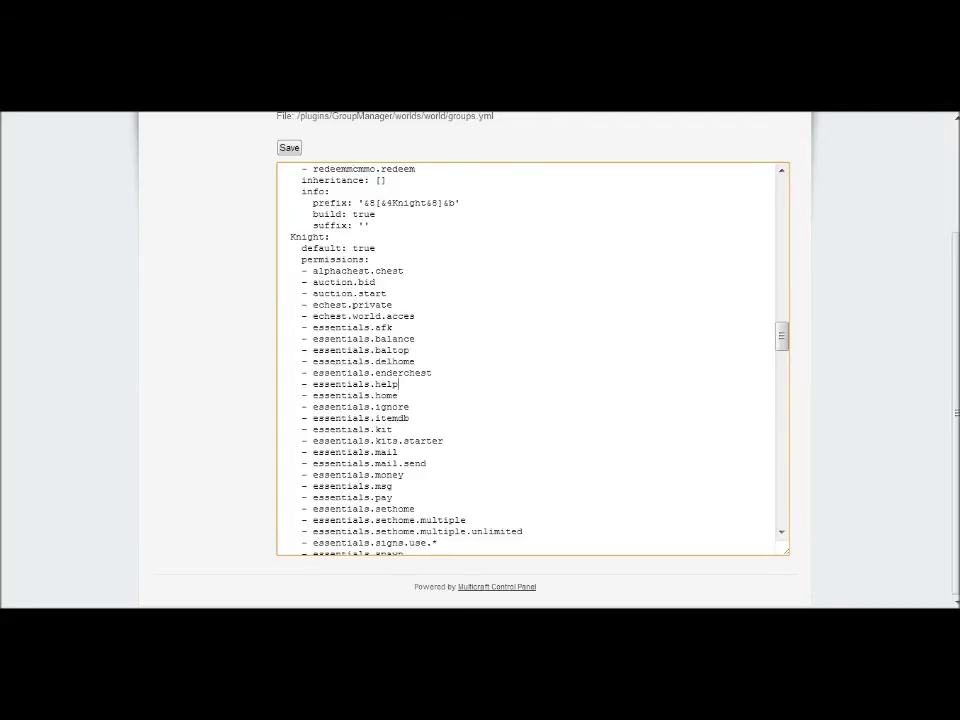
pyautogui.scroll(-3, 532, 358)
pyautogui.scroll(-3, 532, 358)
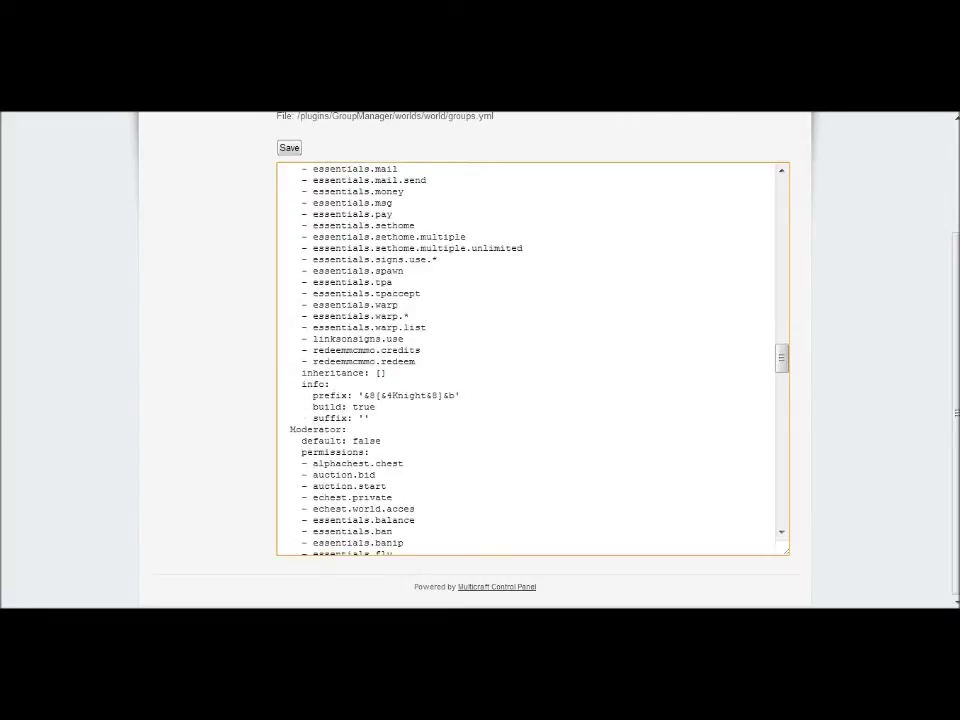
pyautogui.moveTo(301, 372); pyautogui.dragTo(376, 372)
pyautogui.scroll(6, 376, 372)
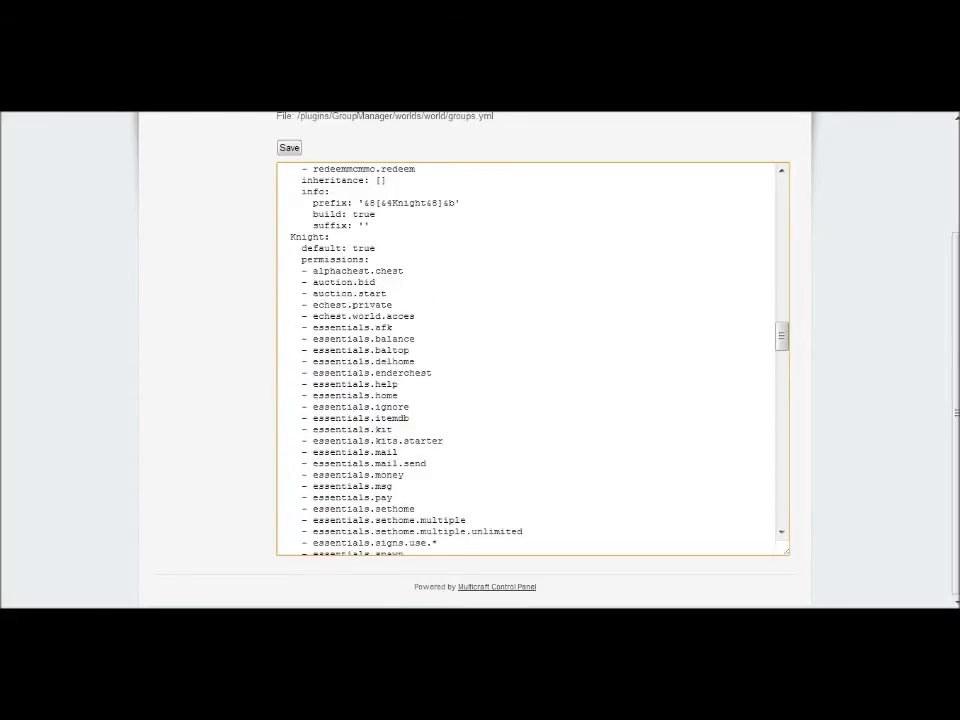
pyautogui.scroll(-6, 532, 358)
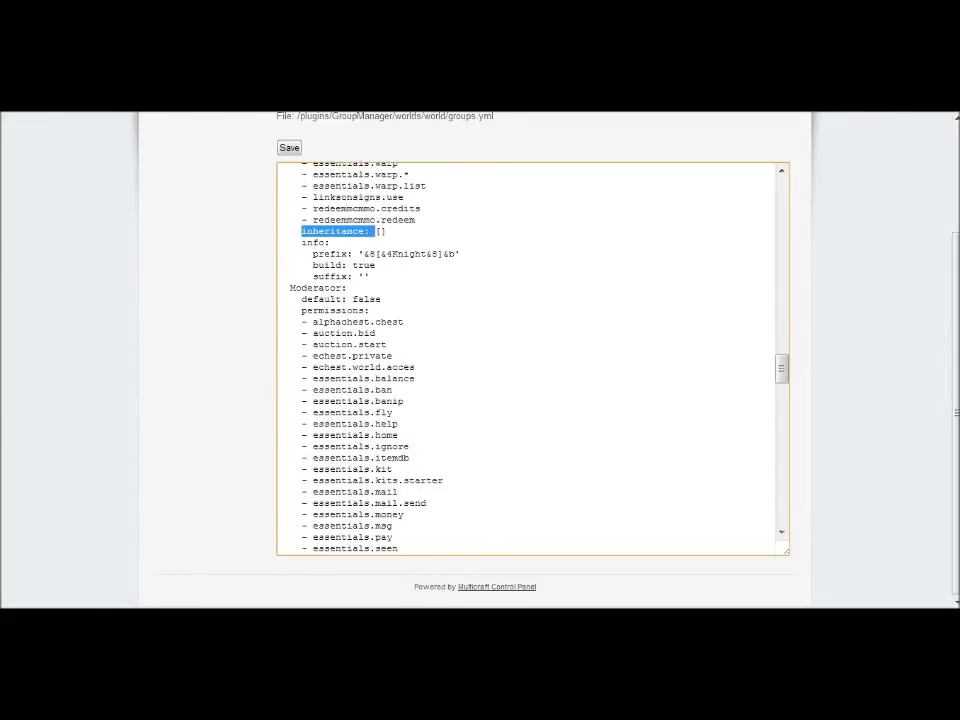
# Step: Try out moderator as an inherited group in the Knight group's inheritance brackets and remove it again
pyautogui.click(331, 243)
pyautogui.click(376, 231)
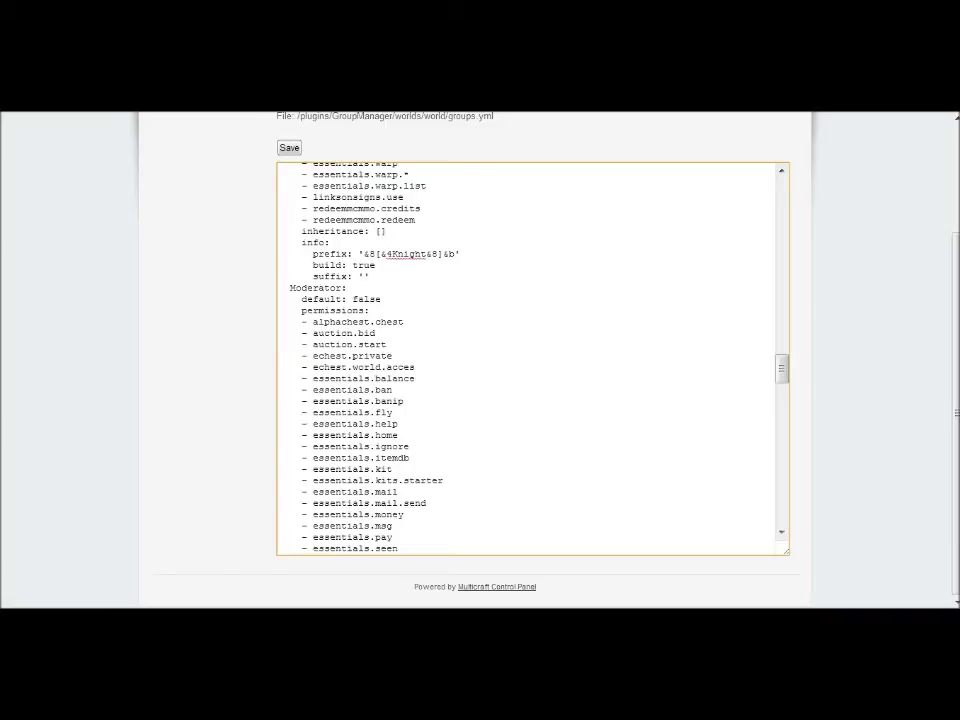
pyautogui.click(382, 231)
pyautogui.write('moderator')
pyautogui.press('BackSpace')
pyautogui.press('BackSpace')
pyautogui.press('BackSpace')
pyautogui.press('BackSpace')
pyautogui.press('BackSpace')
pyautogui.press('BackSpace')
pyautogui.press('BackSpace')
pyautogui.press('BackSpace')
pyautogui.press('BackSpace')
# Step: Examine the Knight group's info section, covering its prefix color codes, build setting and suffix
pyautogui.moveTo(296, 243); pyautogui.dragTo(331, 243)
pyautogui.press('Right')
pyautogui.moveTo(381, 254); pyautogui.dragTo(432, 254)
pyautogui.click(461, 254)
pyautogui.click(376, 265)
pyautogui.moveTo(290, 277); pyautogui.dragTo(370, 277)
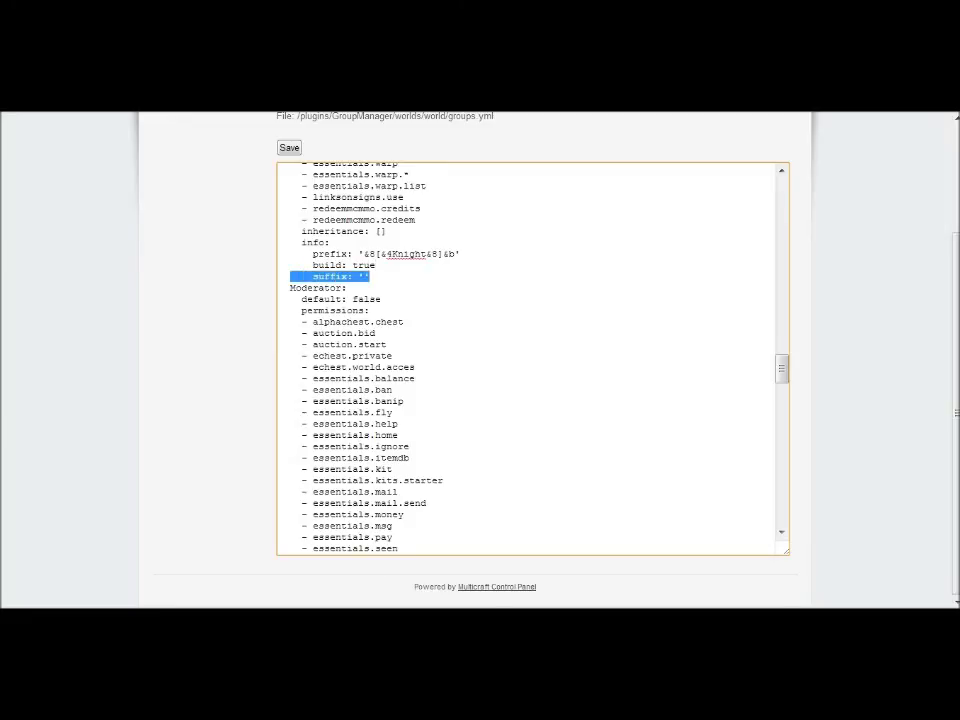
pyautogui.click(370, 277)
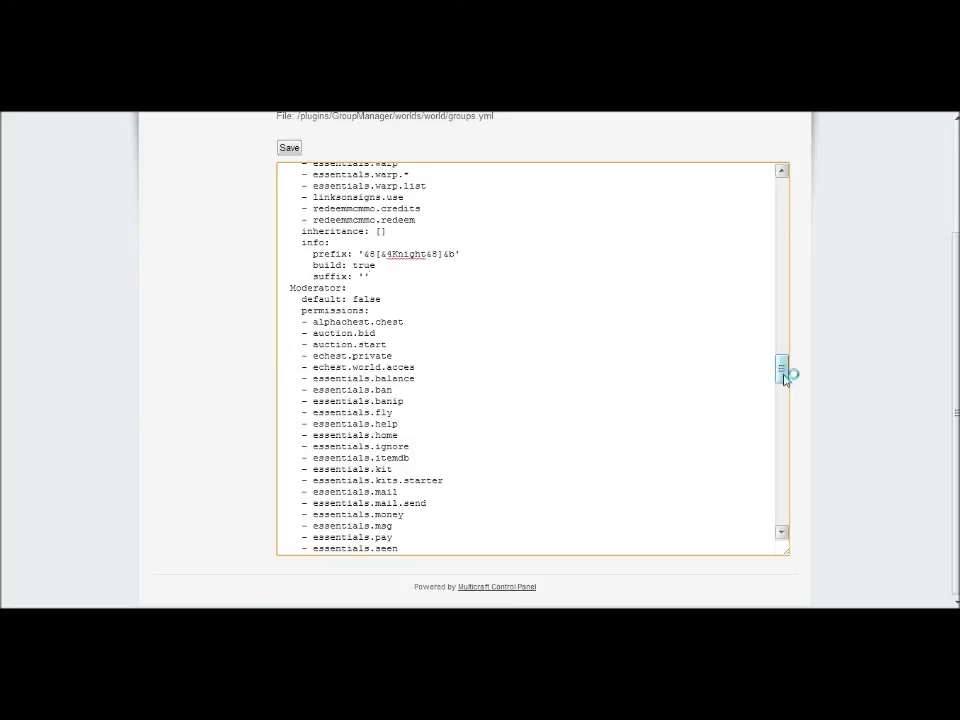
# Step: Look through the other groups in groups.yml, including the VIP and Elite permission lists
pyautogui.moveTo(785, 376); pyautogui.dragTo(793, 345)
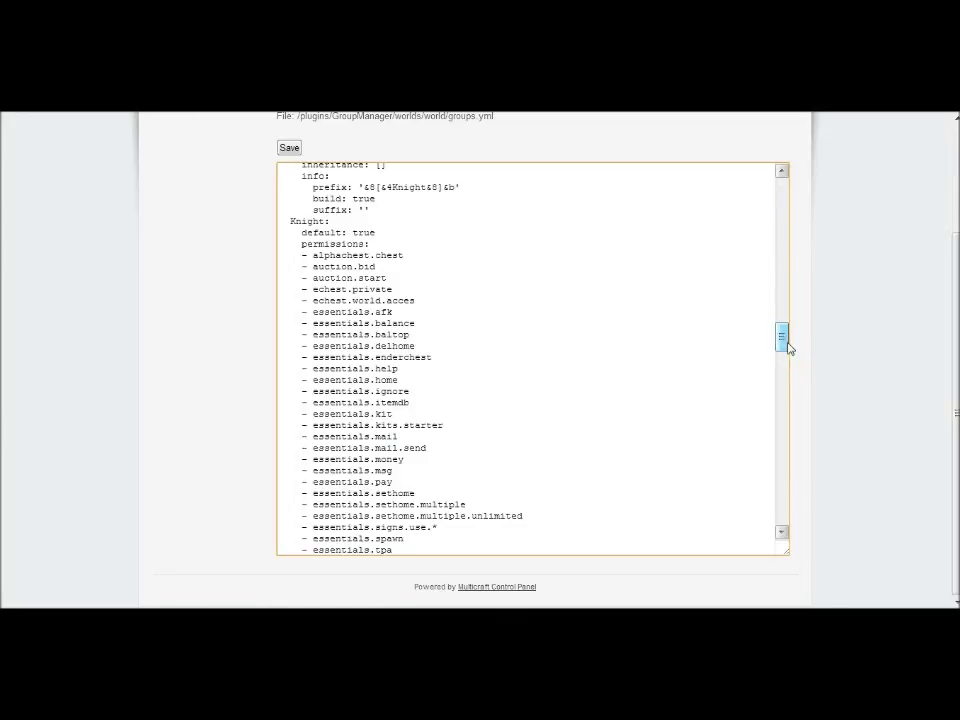
pyautogui.moveTo(789, 347); pyautogui.dragTo(782, 190)
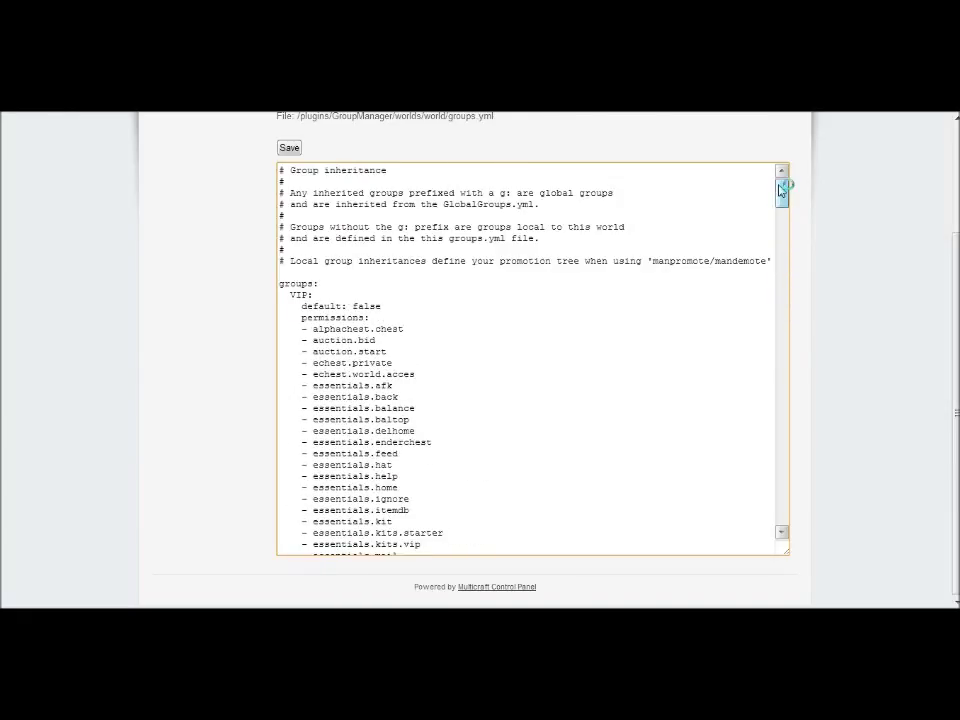
pyautogui.moveTo(782, 190); pyautogui.dragTo(785, 262)
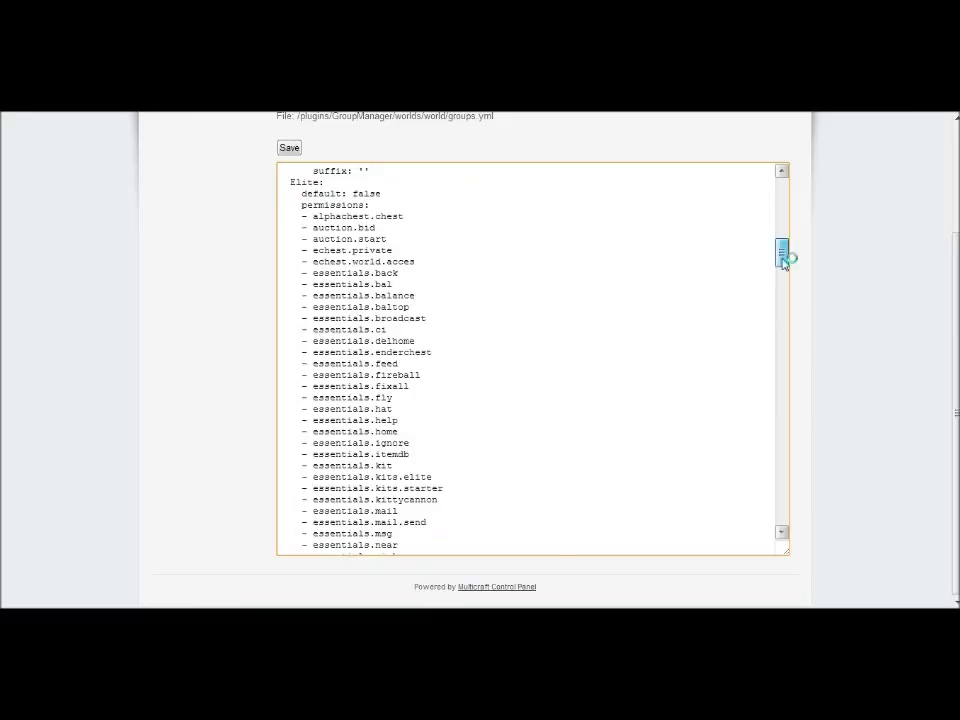
pyautogui.moveTo(785, 262); pyautogui.dragTo(787, 195)
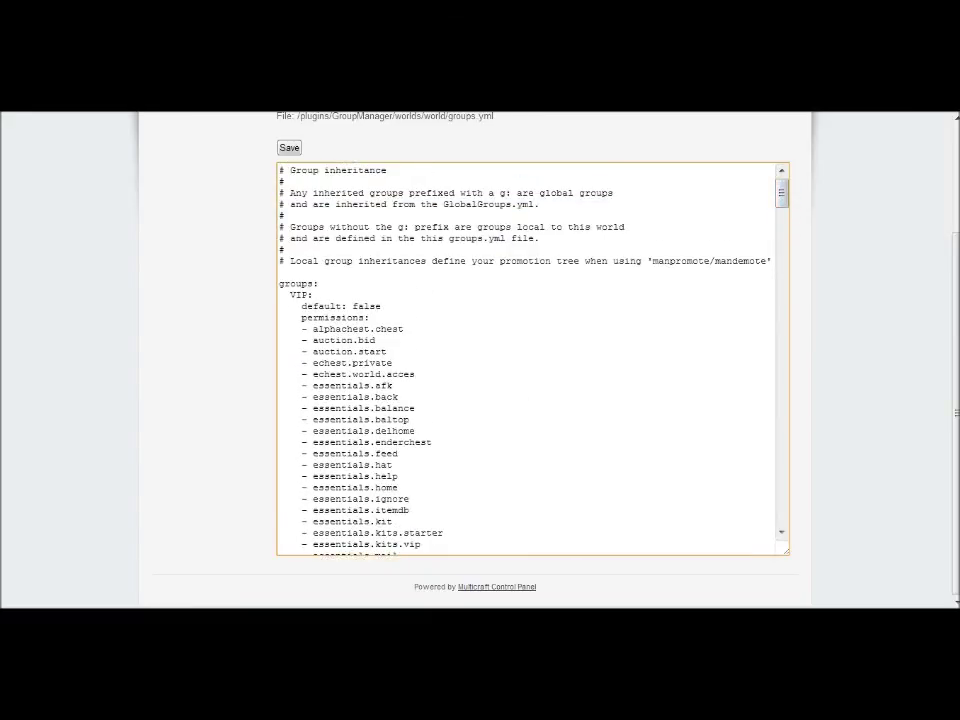
pyautogui.moveTo(784, 200); pyautogui.dragTo(786, 212)
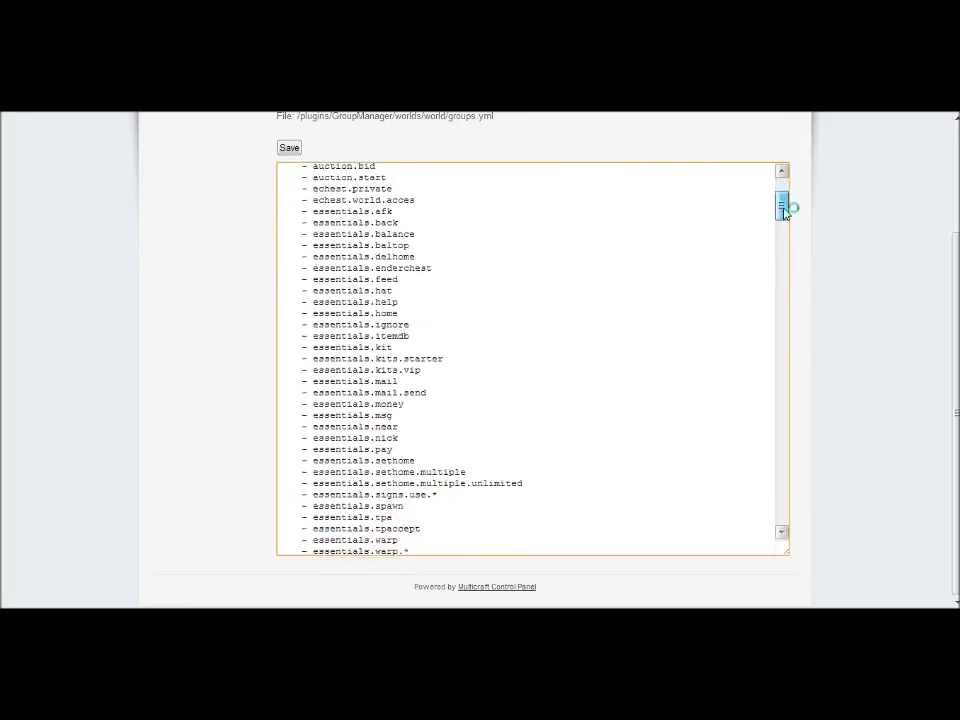